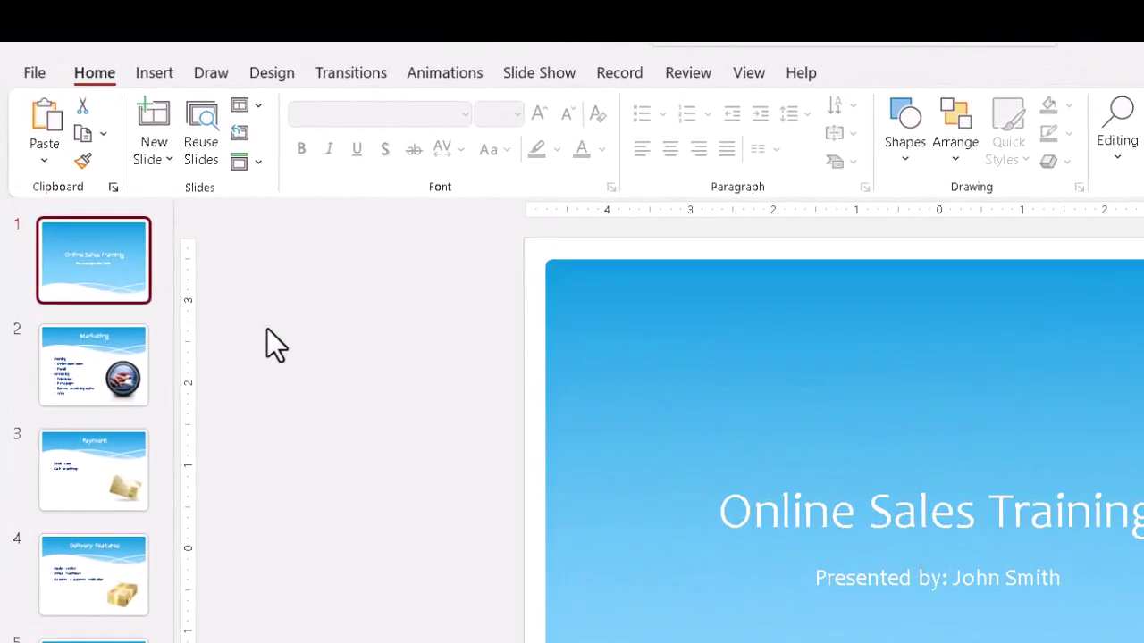
Apply the Fade transition to the Online Sales Training title slide.
left_click(86, 271)
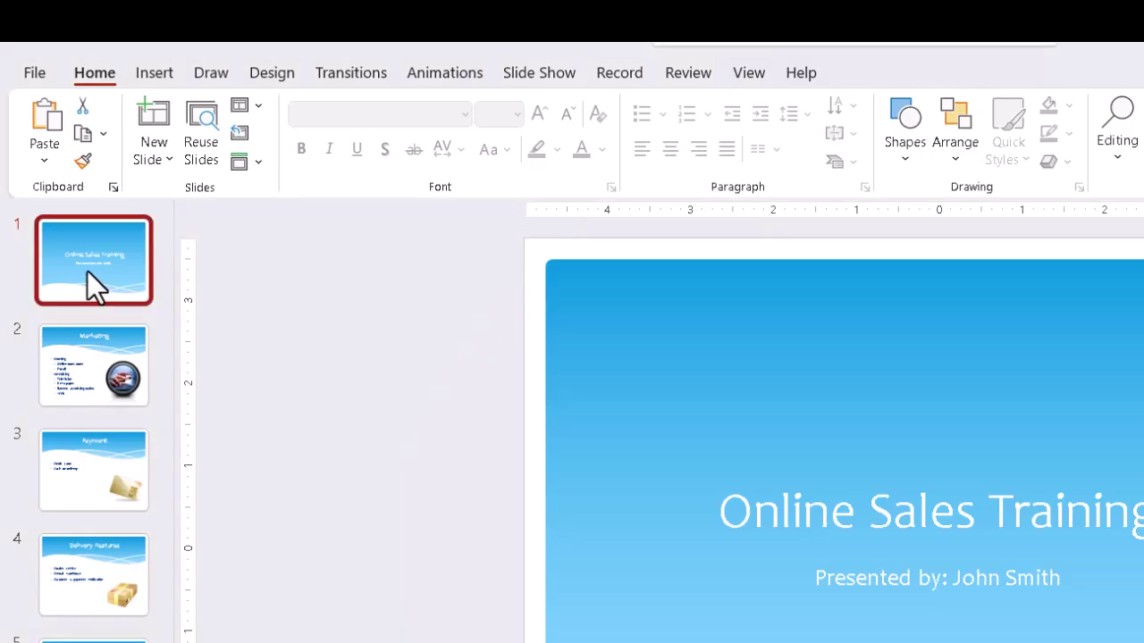
left_click(87, 271)
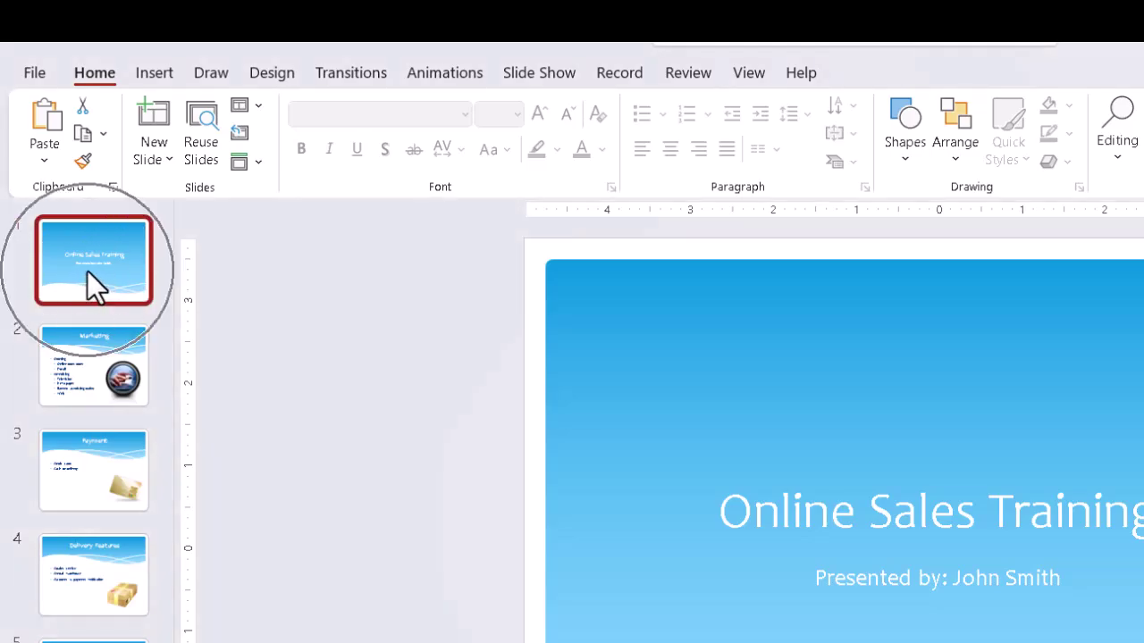
left_click(355, 77)
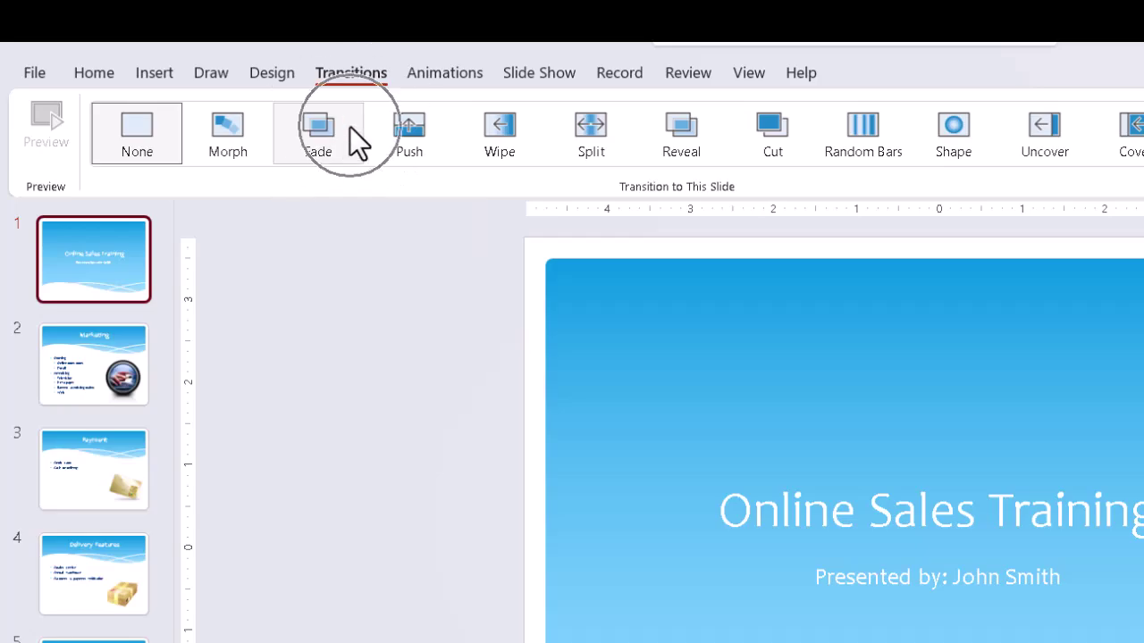
left_click(350, 127)
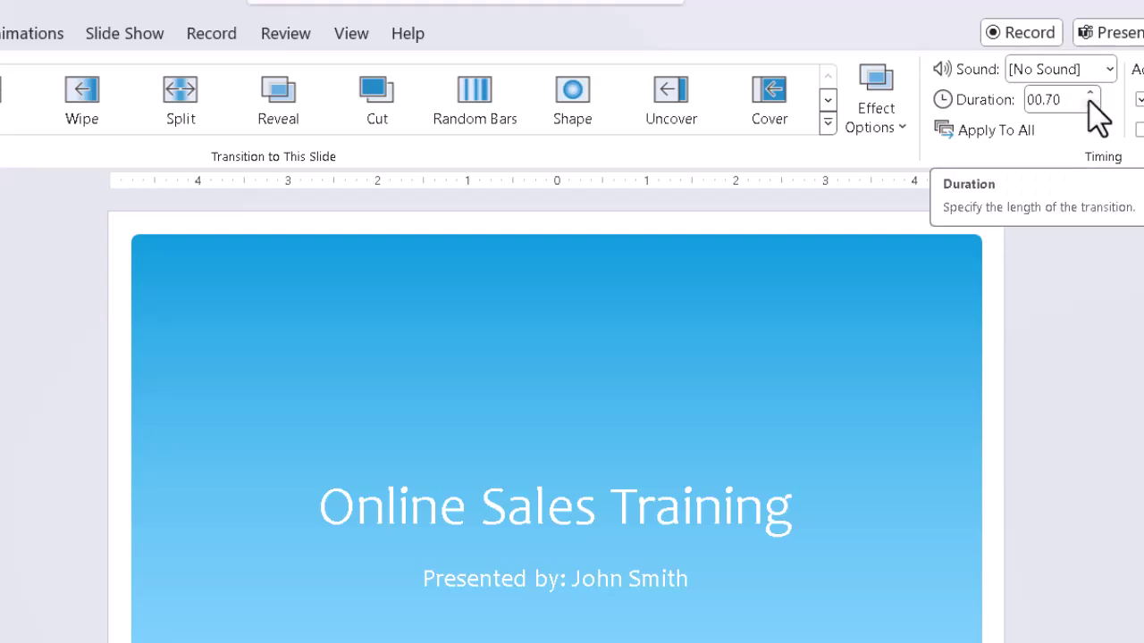
Set the title slide's transition duration to 01.50 and preview the transition.
left_click(1090, 93)
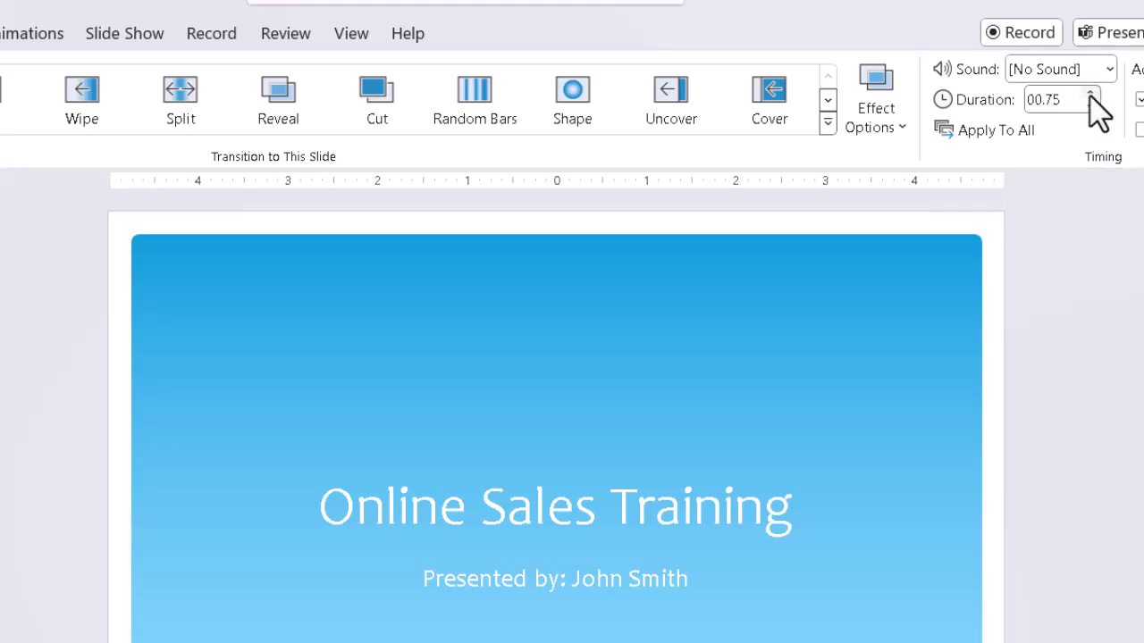
left_click(1090, 93)
left_click(1090, 93)
left_click(1091, 93)
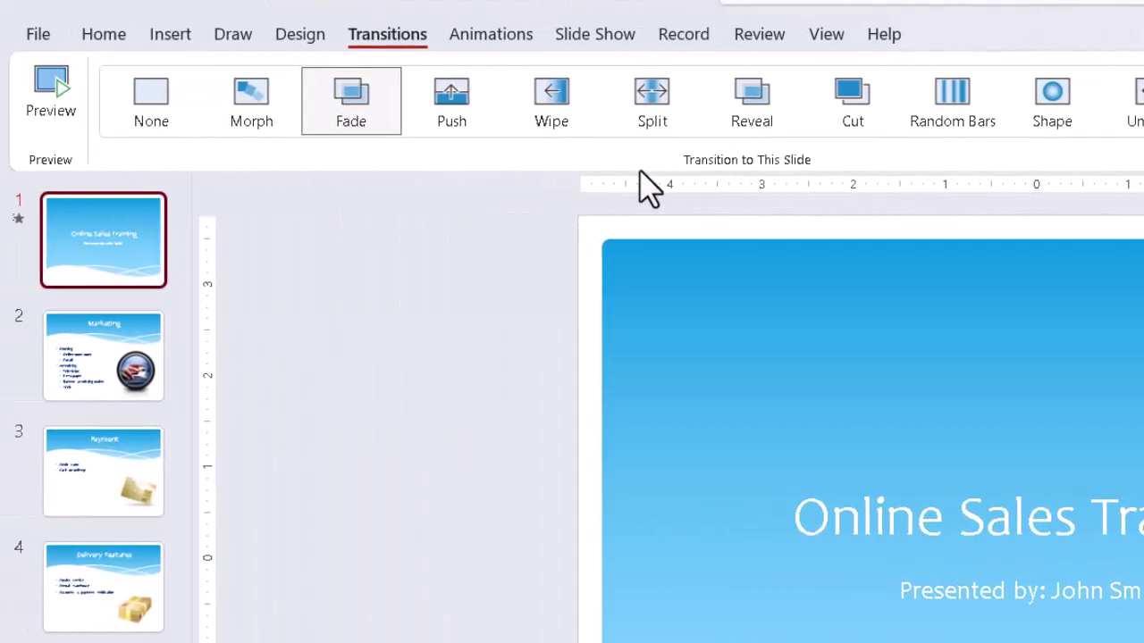
left_click(61, 114)
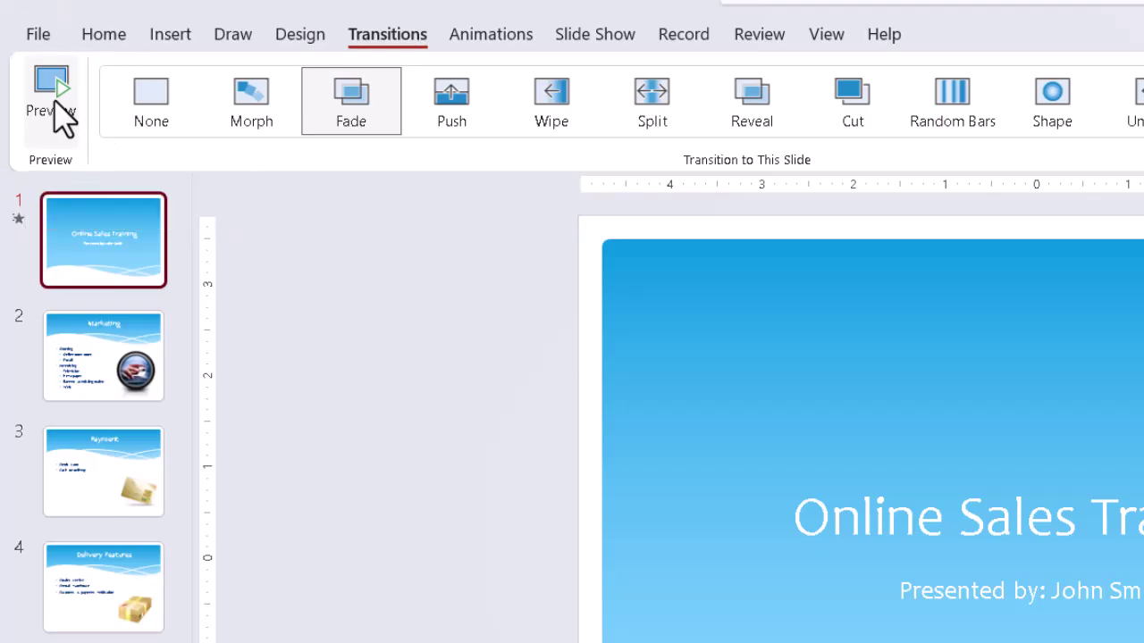
left_click(57, 106)
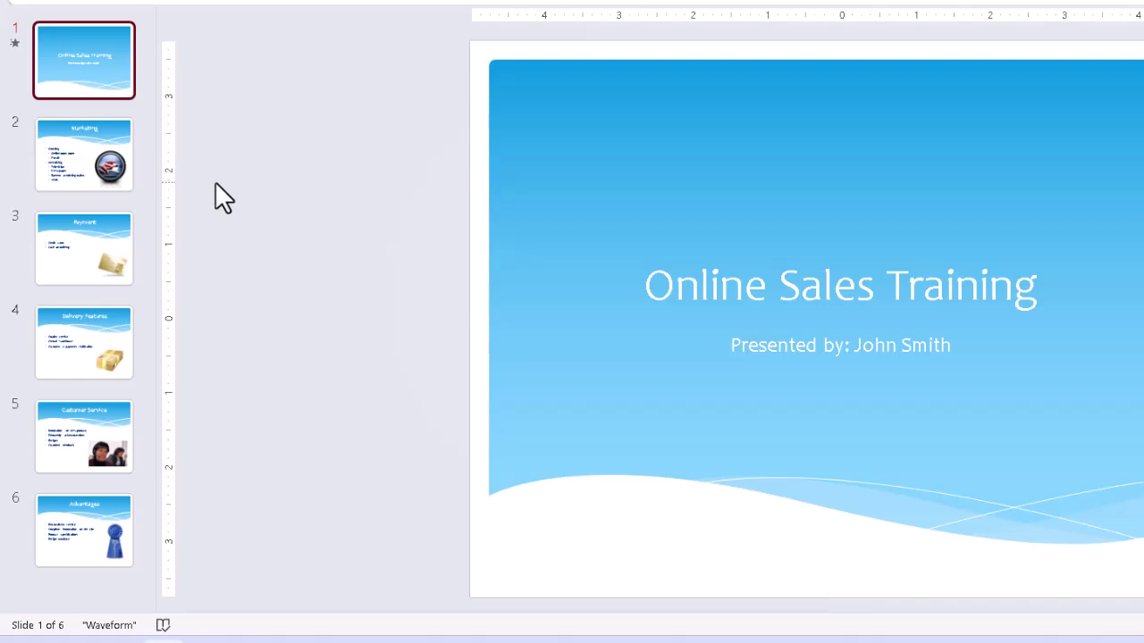
Apply the Cube transition to slides 2 through 6 and preview it on the Marketing slide.
key("ctrl+a")
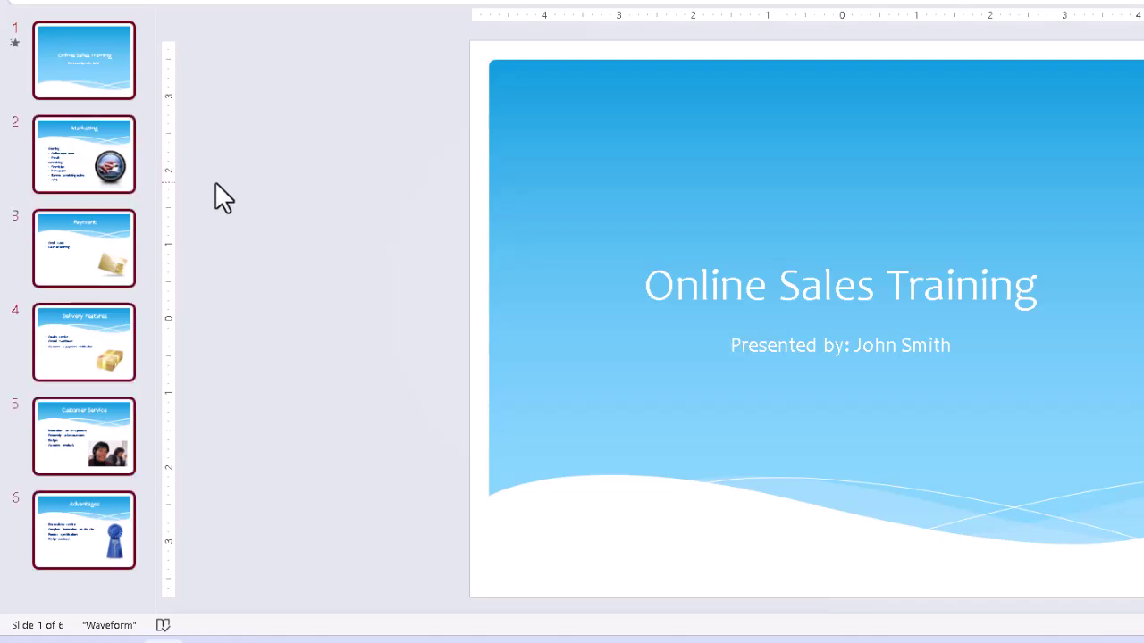
left_click(94, 63, "ctrl")
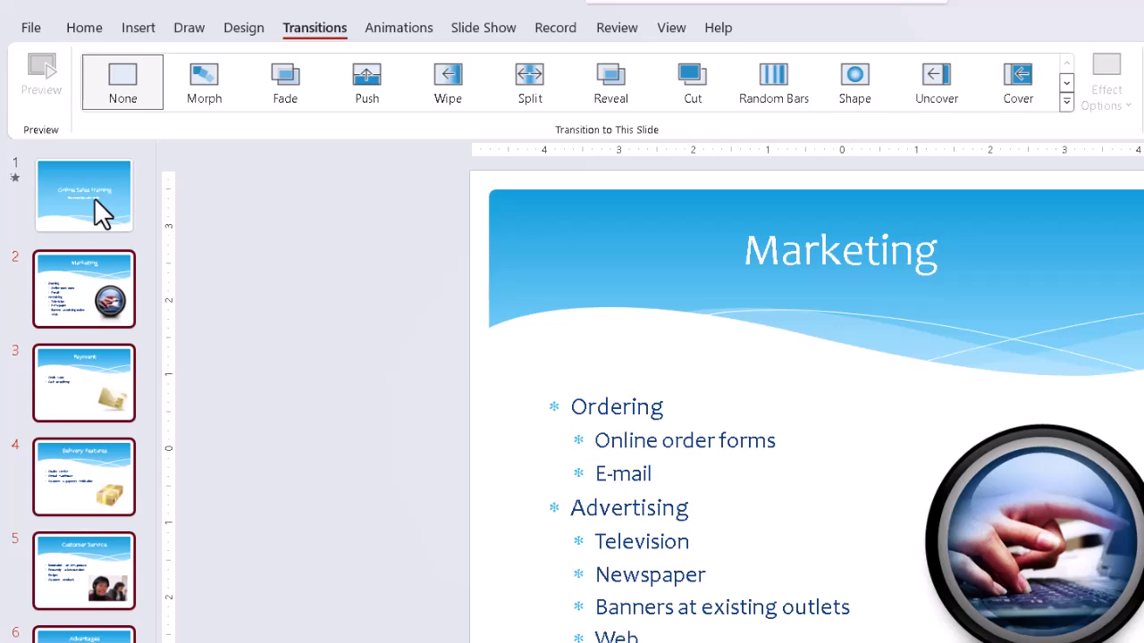
left_click(1066, 84)
left_click(1066, 84)
left_click(1066, 84)
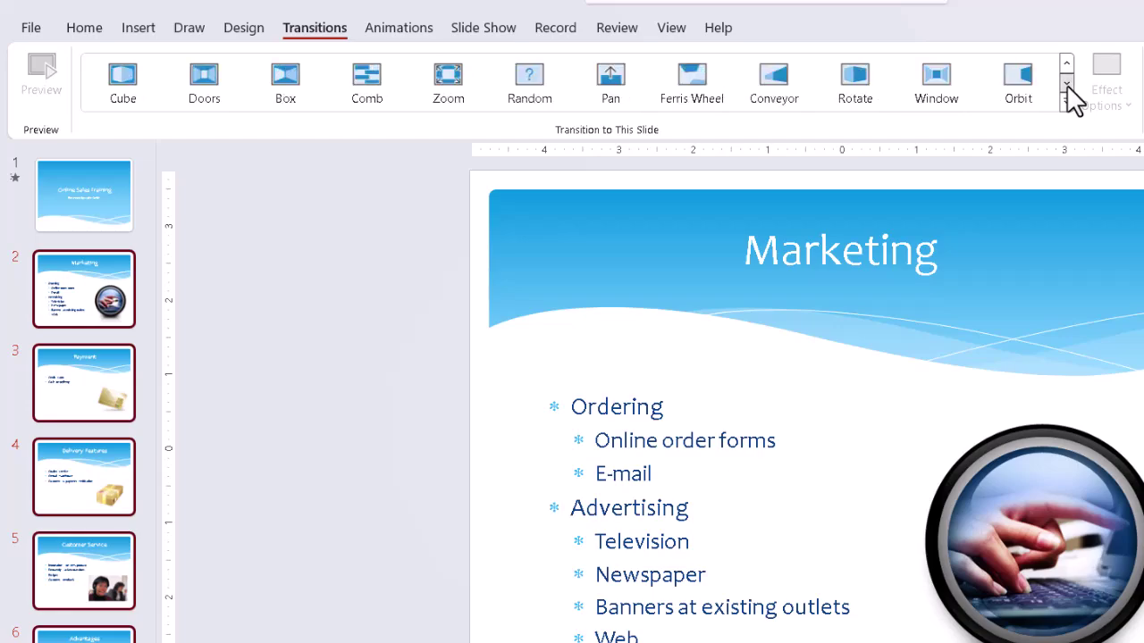
left_click(131, 78)
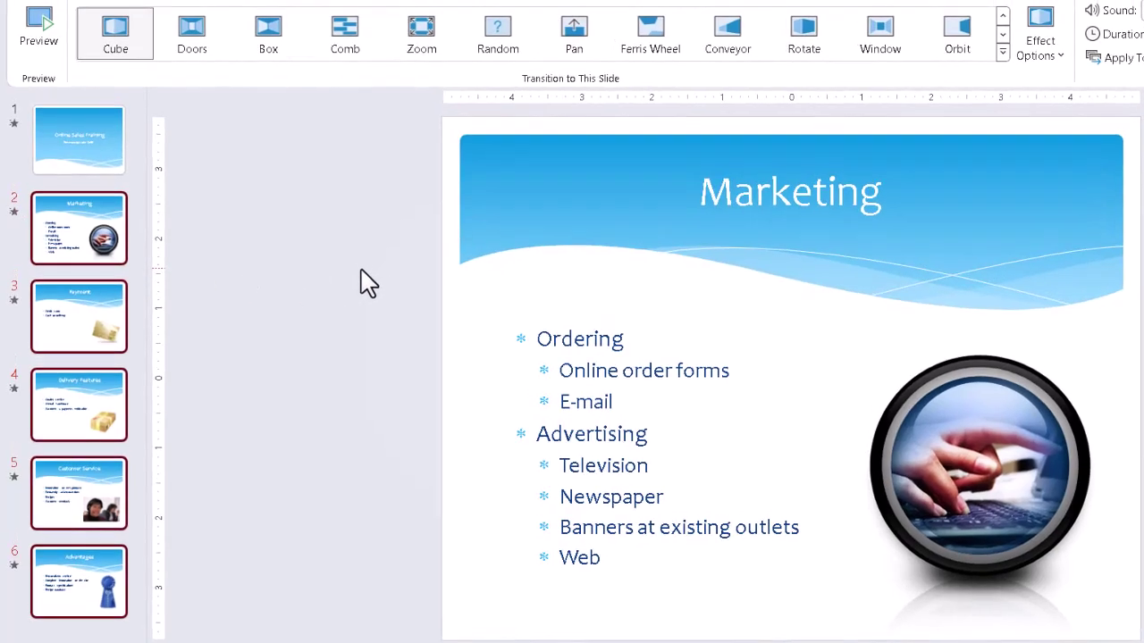
left_click(75, 224)
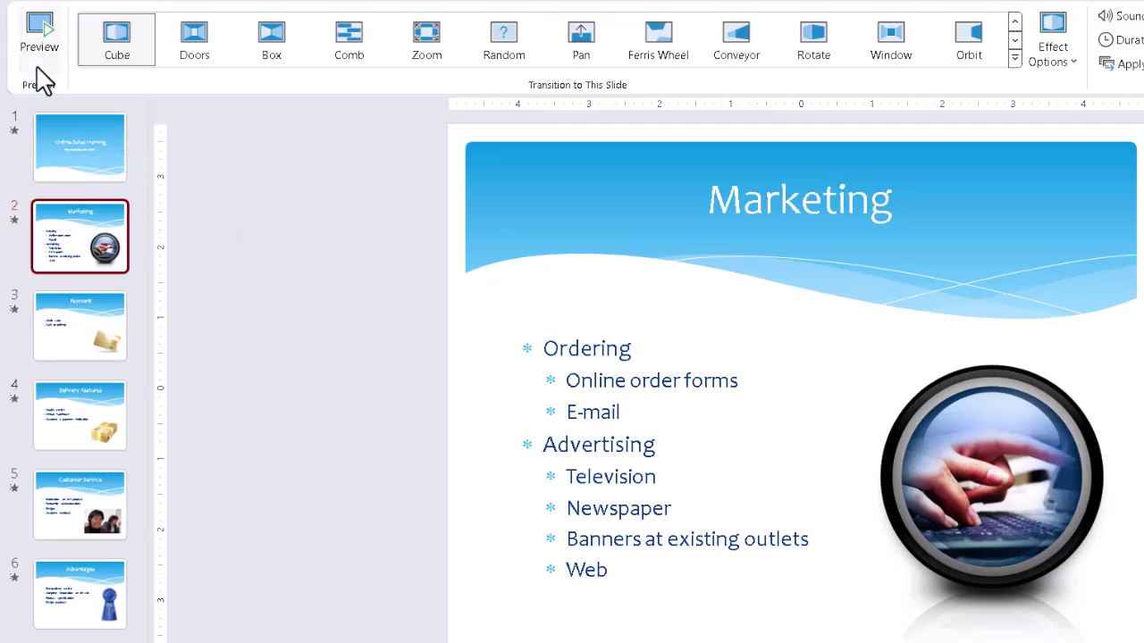
left_click(40, 39)
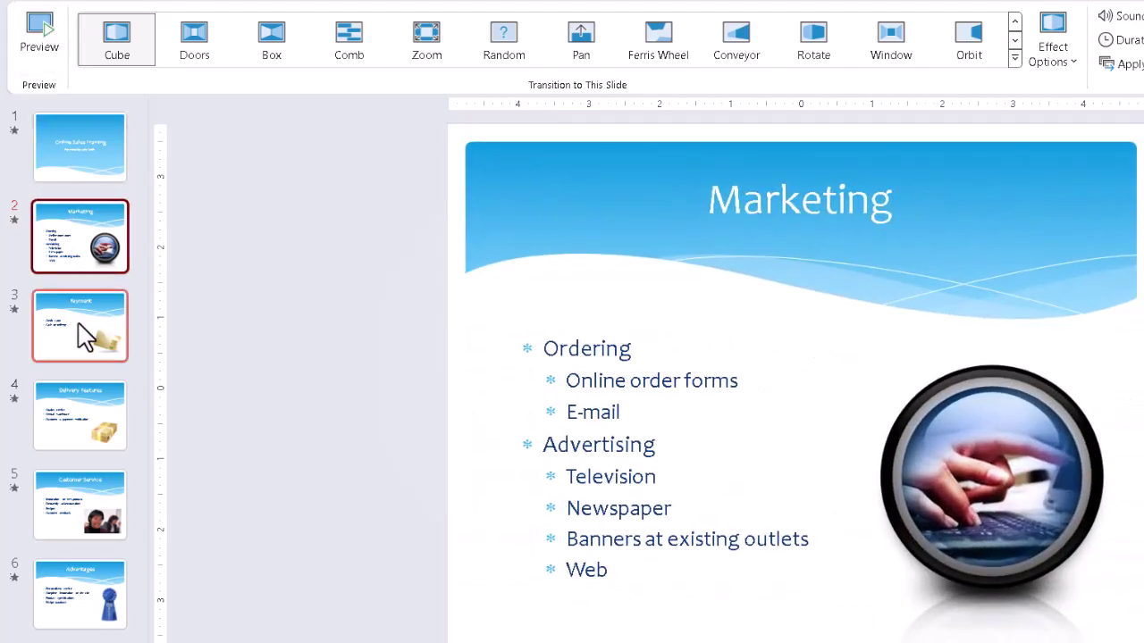
Set the Cube transition's direction on the Payment slide to From Bottom.
left_click(86, 336)
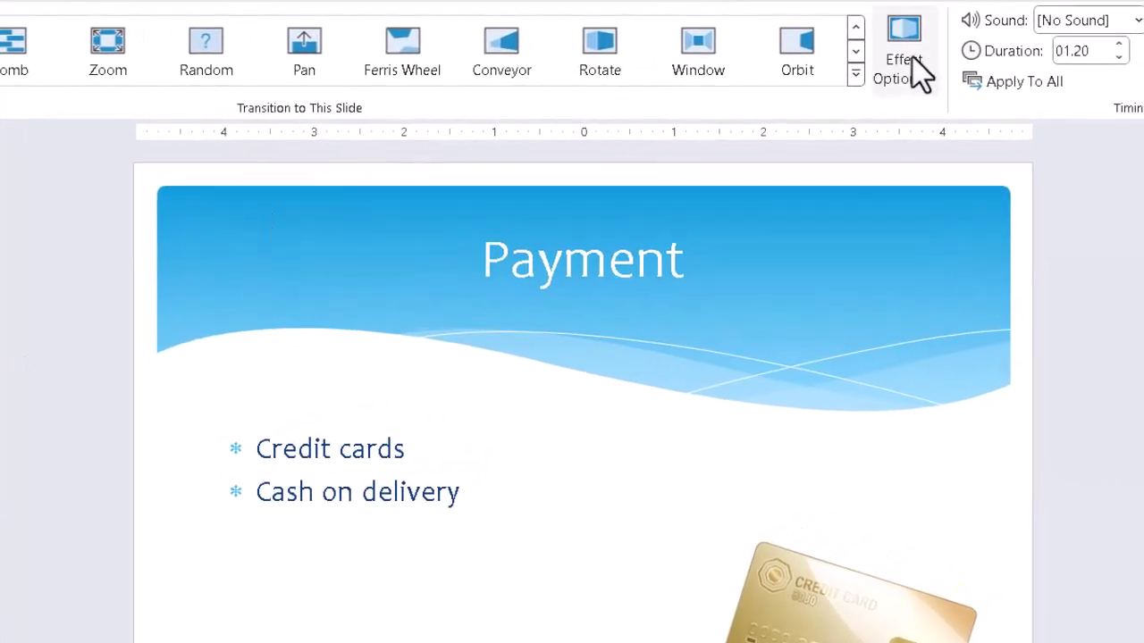
left_click(911, 59)
left_click(912, 59)
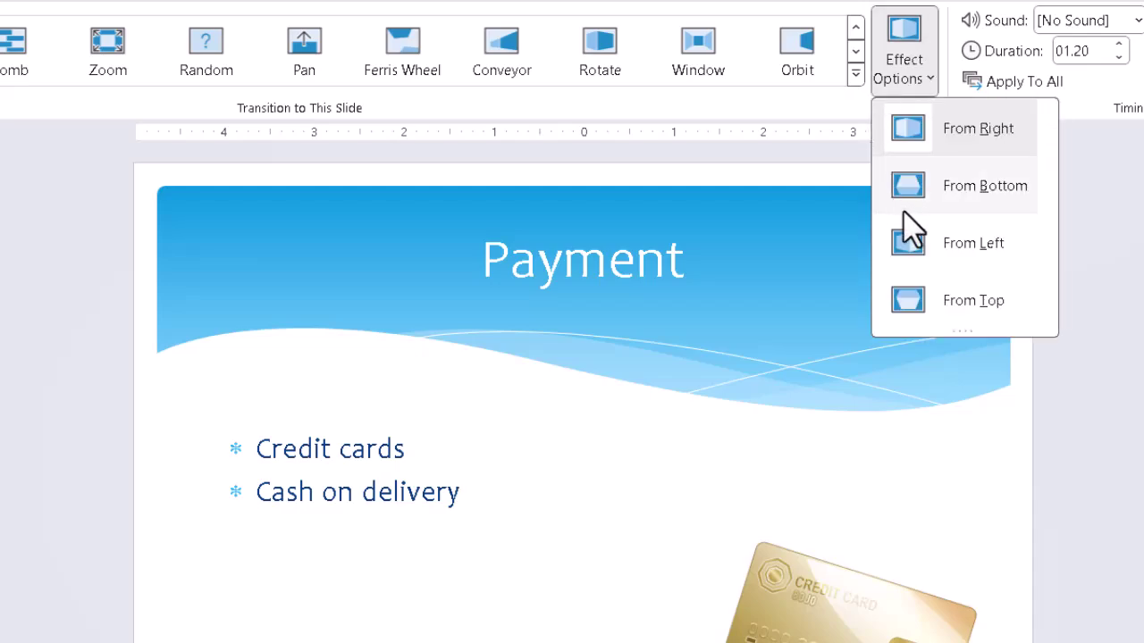
left_click(938, 188)
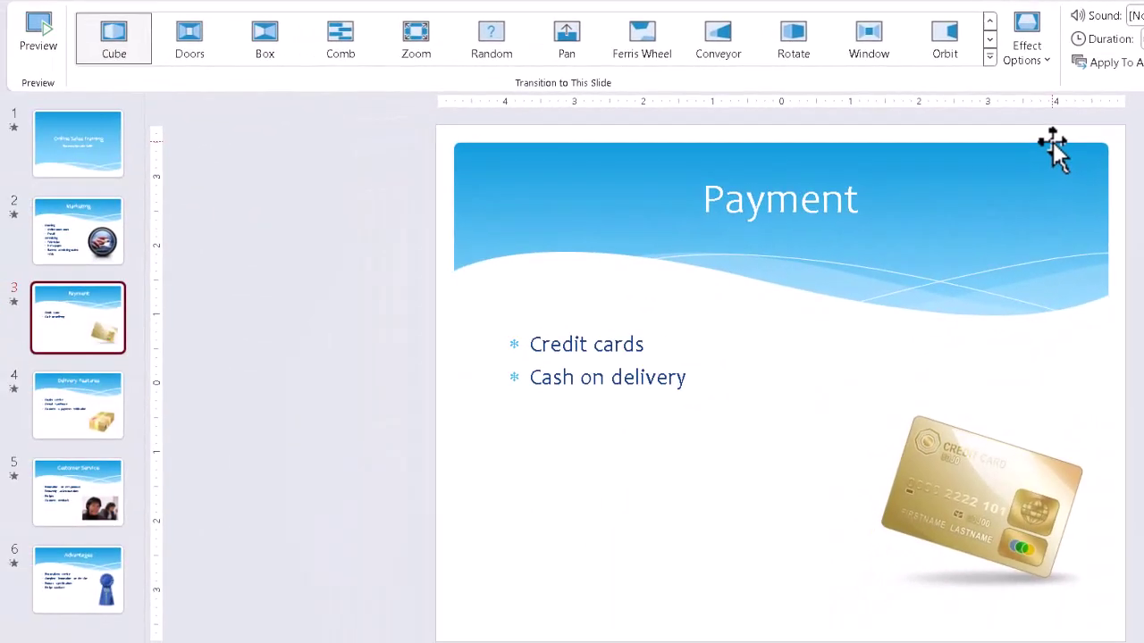
Set the Cube transition's direction on the Delivery Features slide to From Left.
left_click(79, 416)
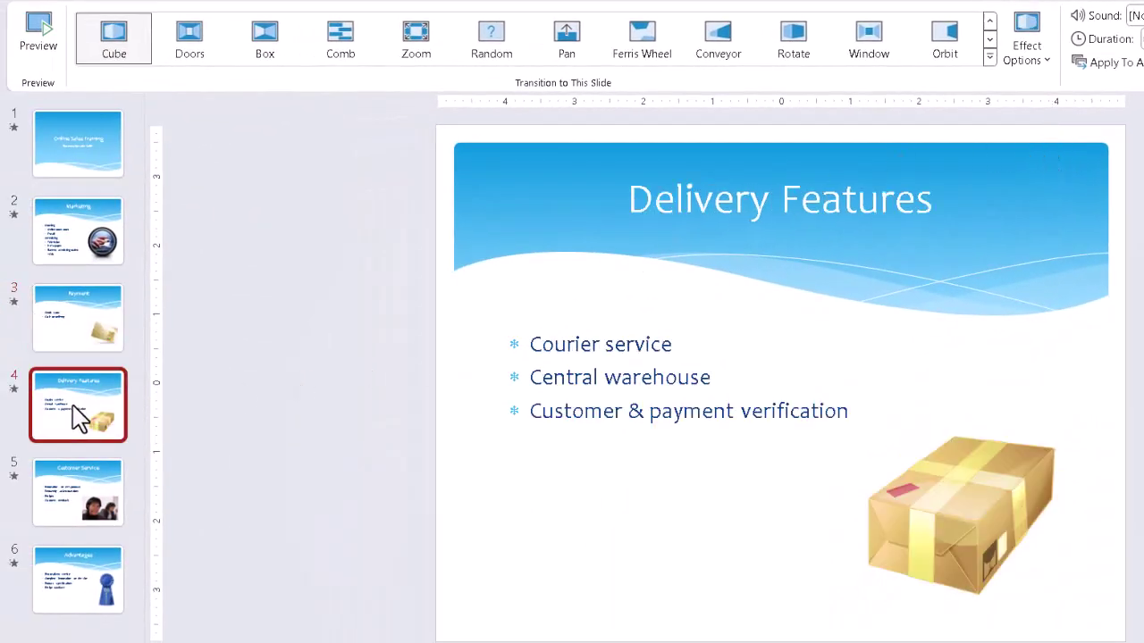
left_click(1035, 57)
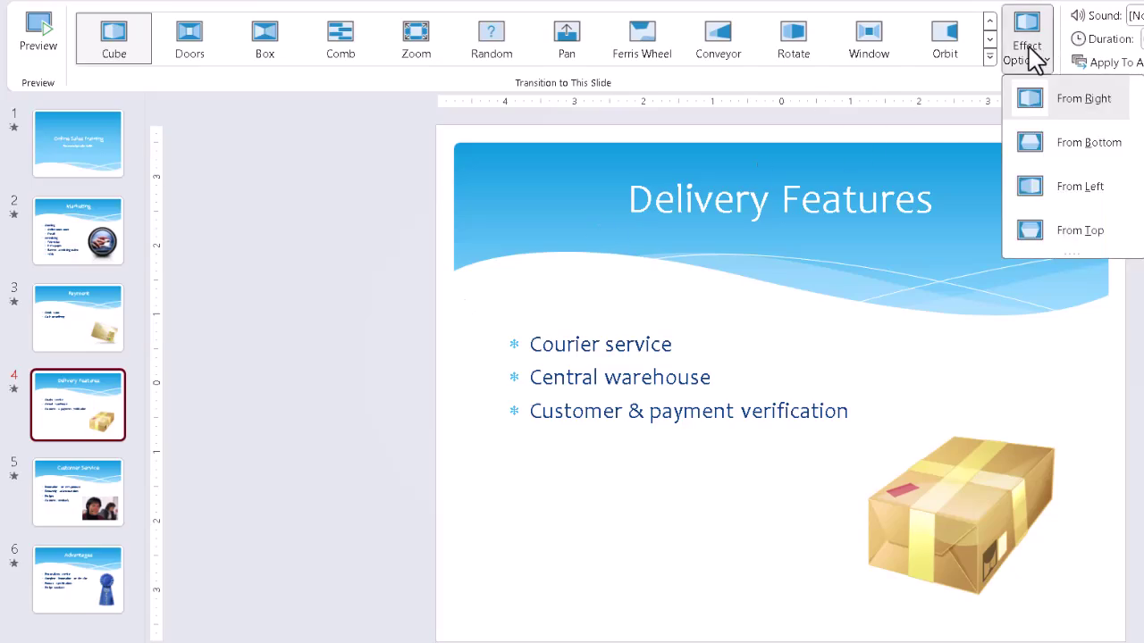
left_click(1064, 187)
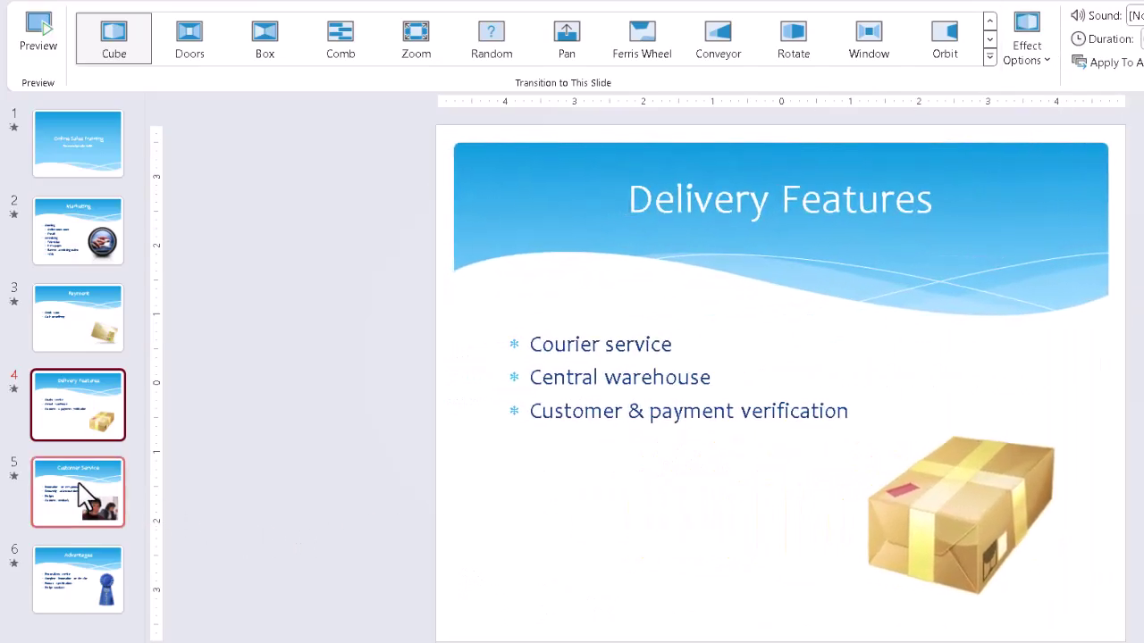
Set the Cube transition's direction on the Customer Service slide to From Top and check the available directions.
left_click(80, 494)
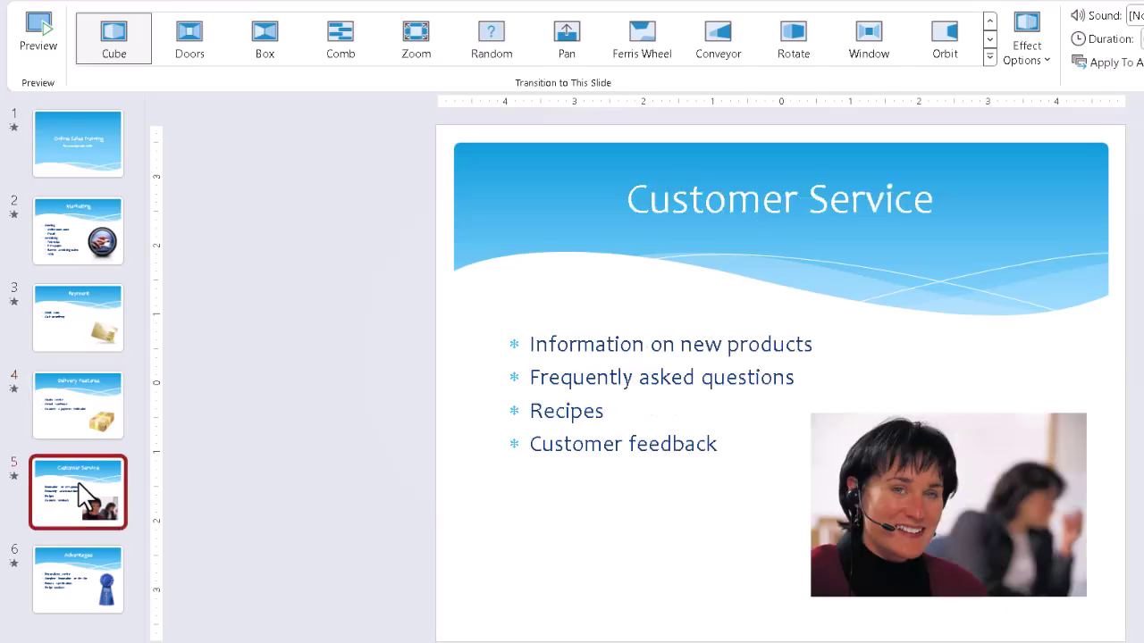
left_click(1027, 57)
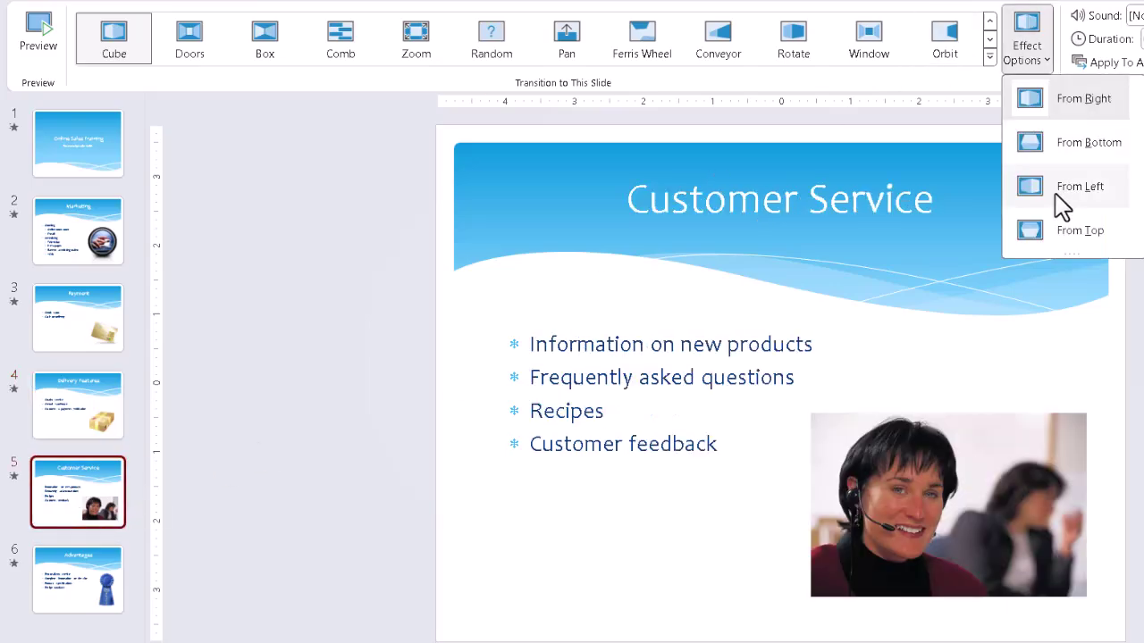
left_click(1068, 232)
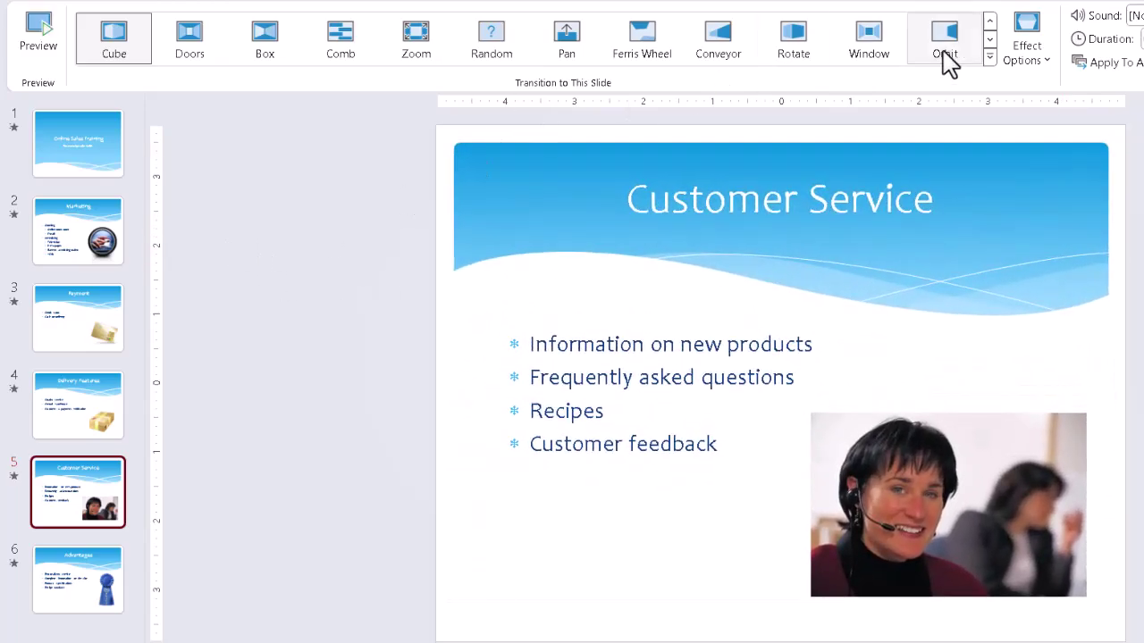
left_click(1036, 63)
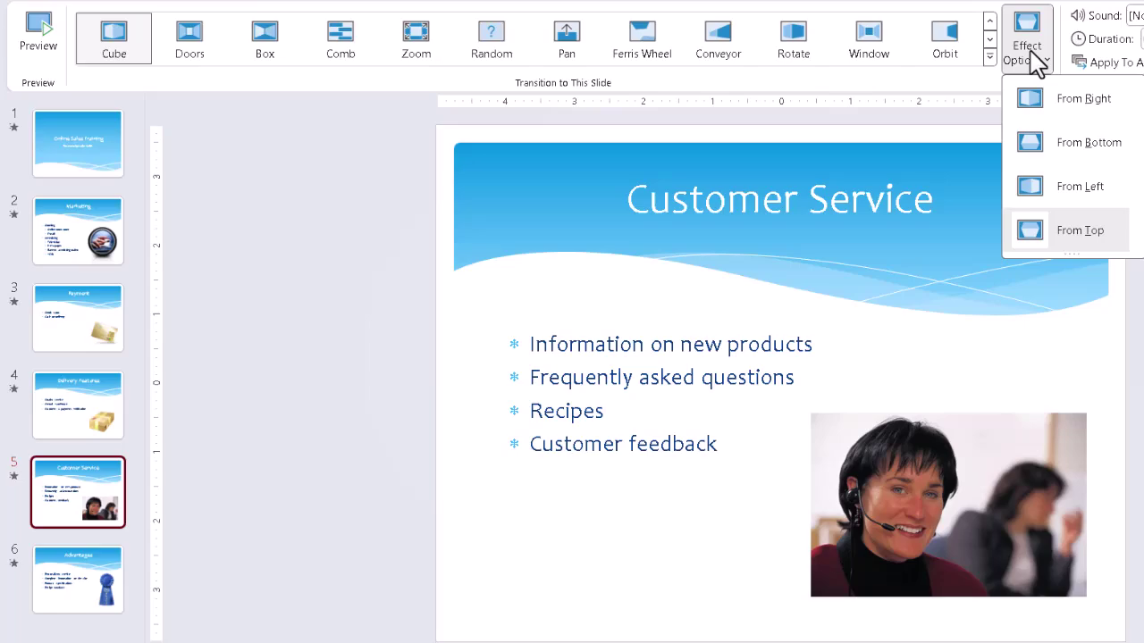
left_click(327, 253)
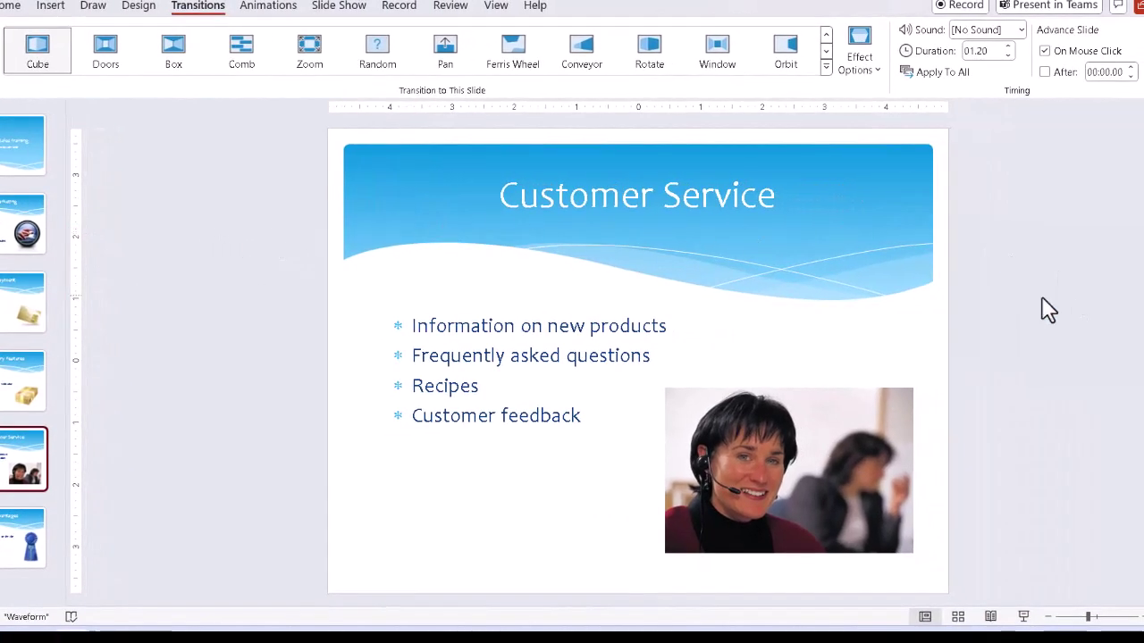
Select the Online Sales Training title slide and examine its Advance Slide timing options.
left_click(12, 138)
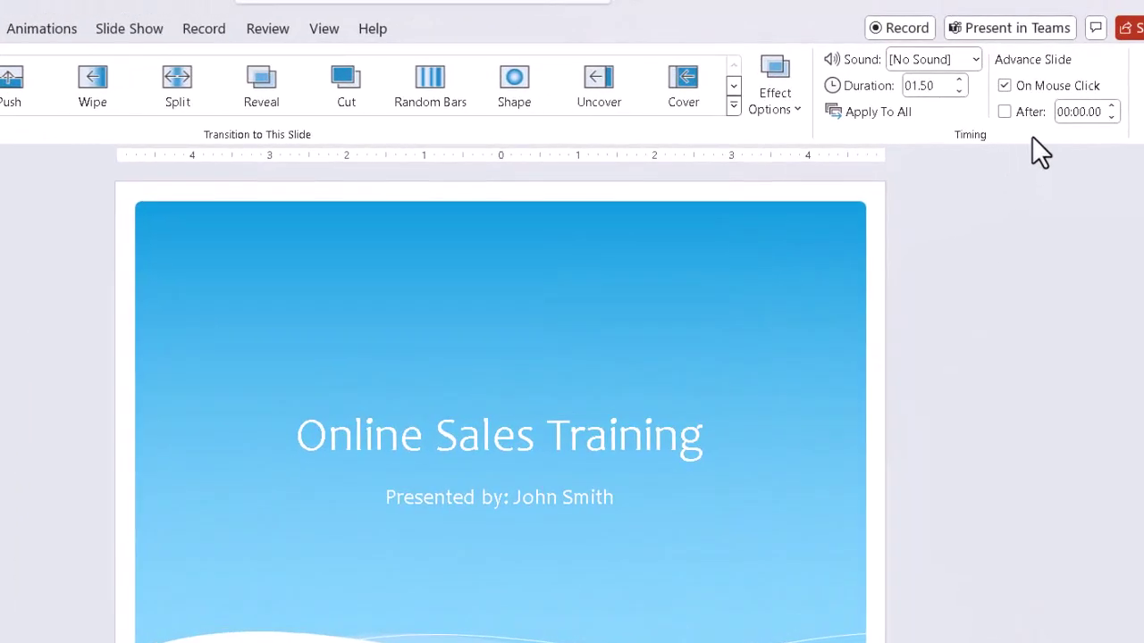
left_click(1032, 139)
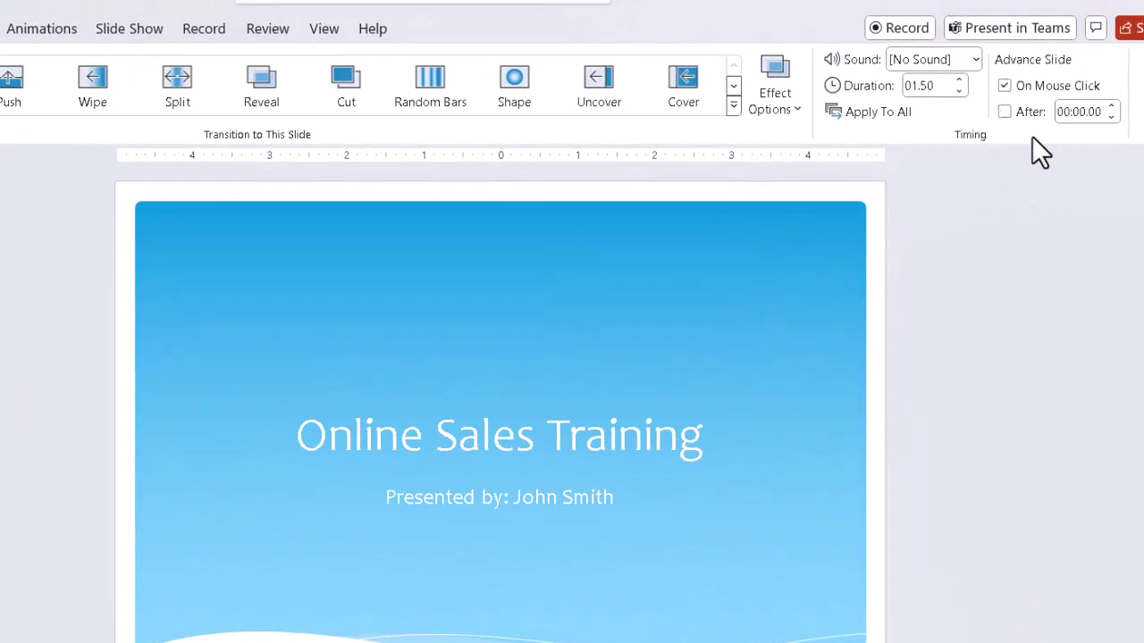